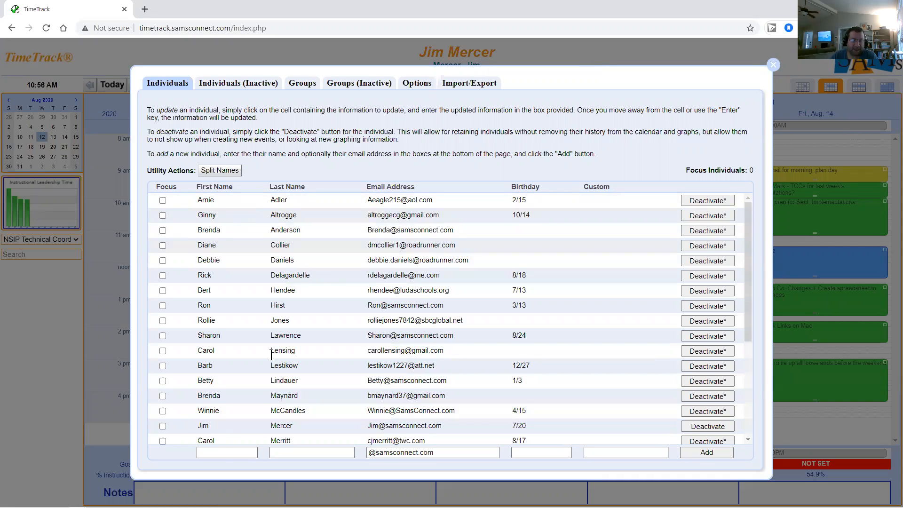
# - Enter the new individual's first name, last name and e-mail address in the add row
pyautogui.click(221, 452)
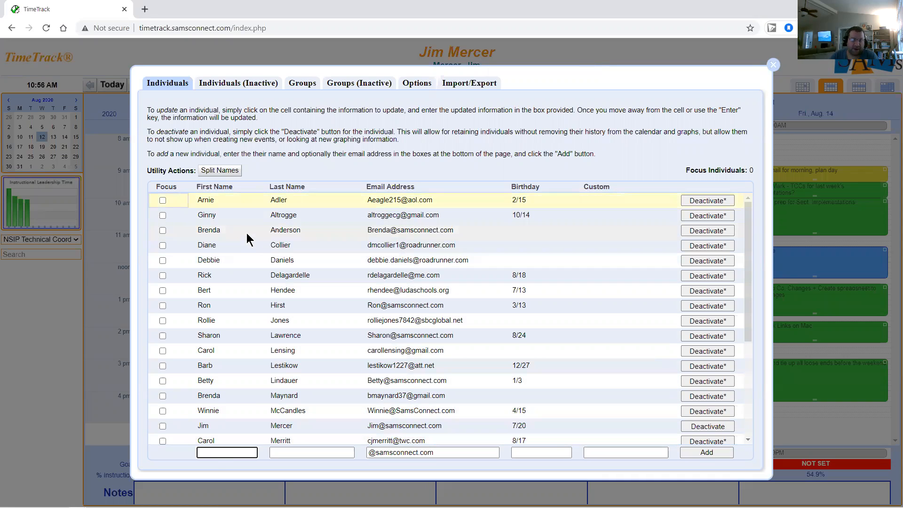
pyautogui.press('Tab')
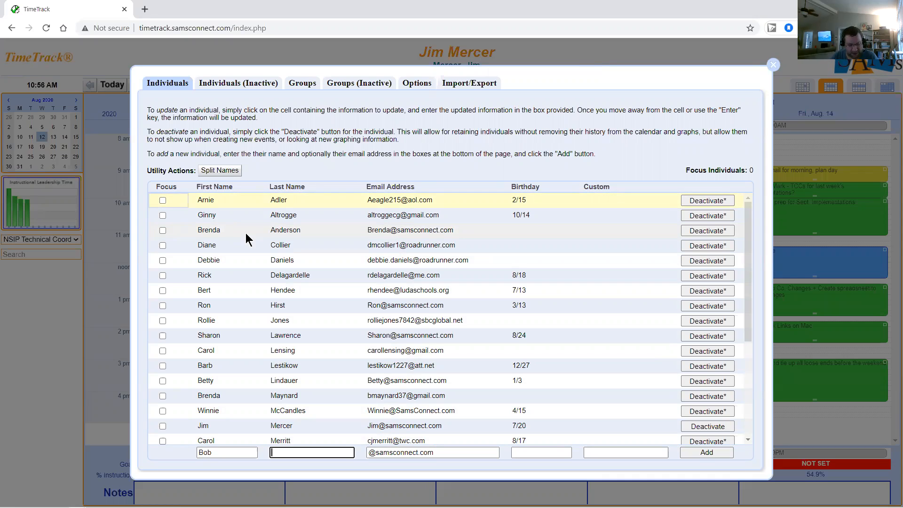
pyautogui.press('Tab')
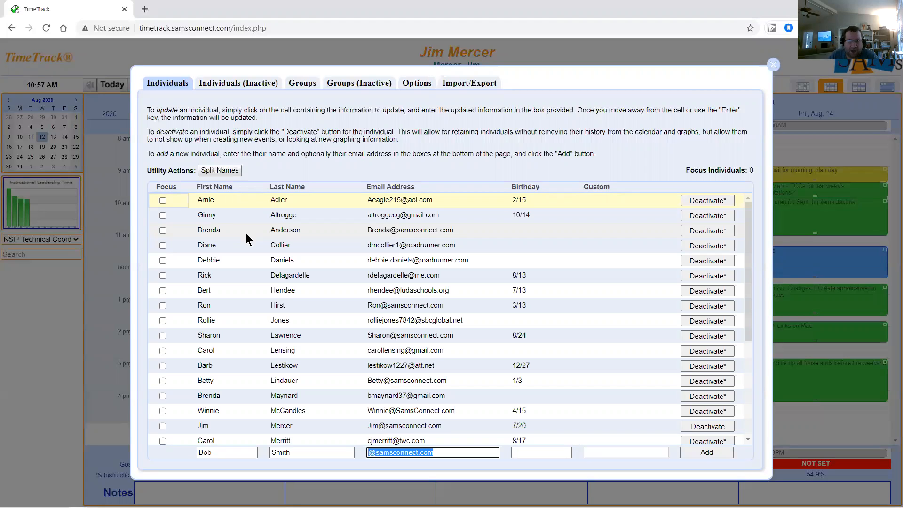
pyautogui.press('BackSpace')
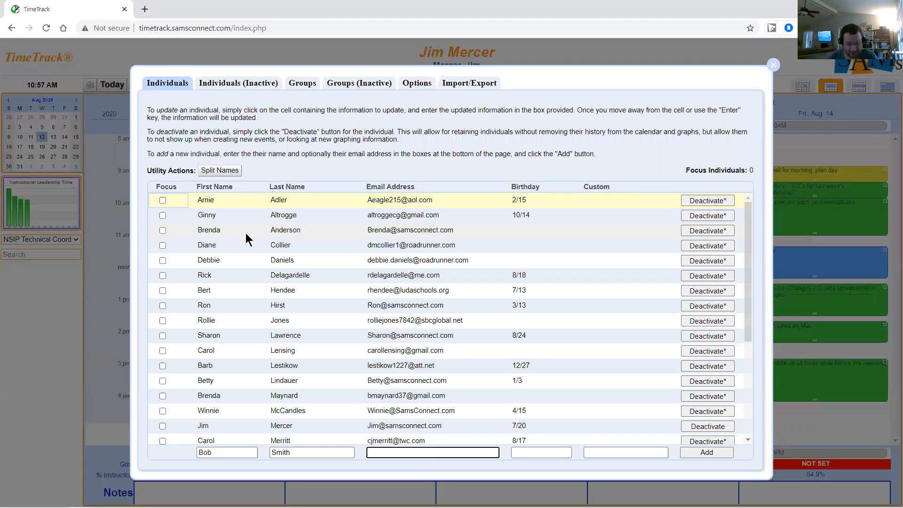
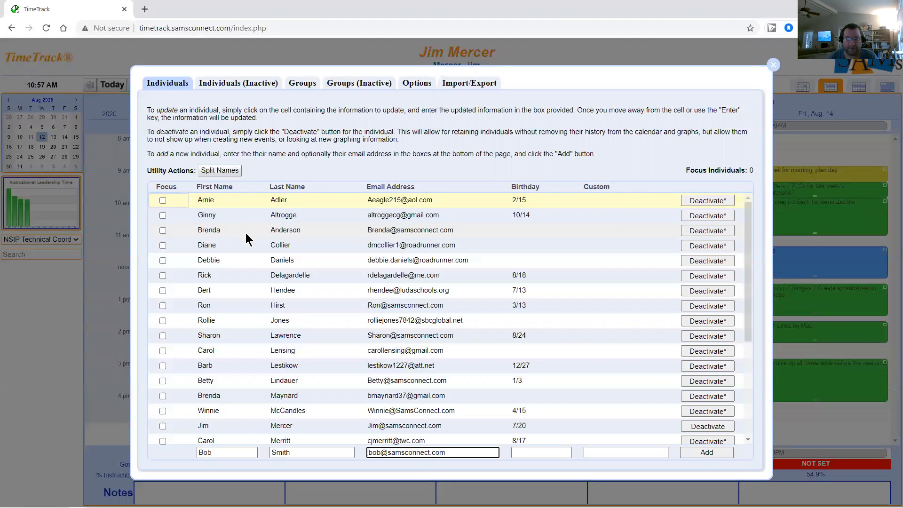
# - Give the individual a 7/20 birthday and a phone number as the custom value, then add them
pyautogui.press('Tab')
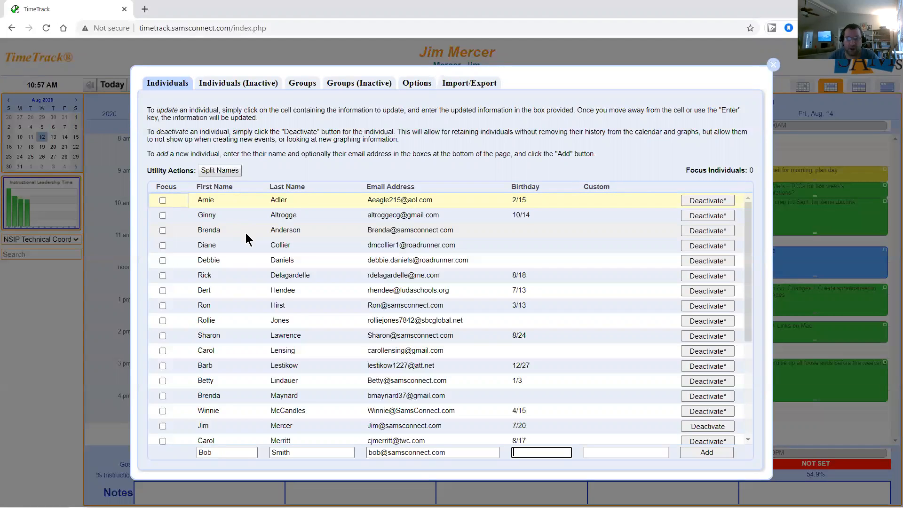
pyautogui.write('7/20')
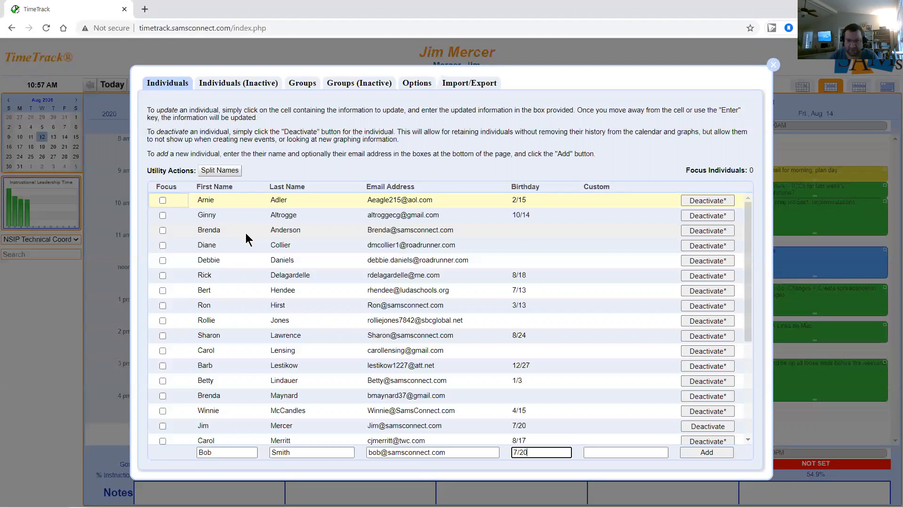
pyautogui.press('Tab')
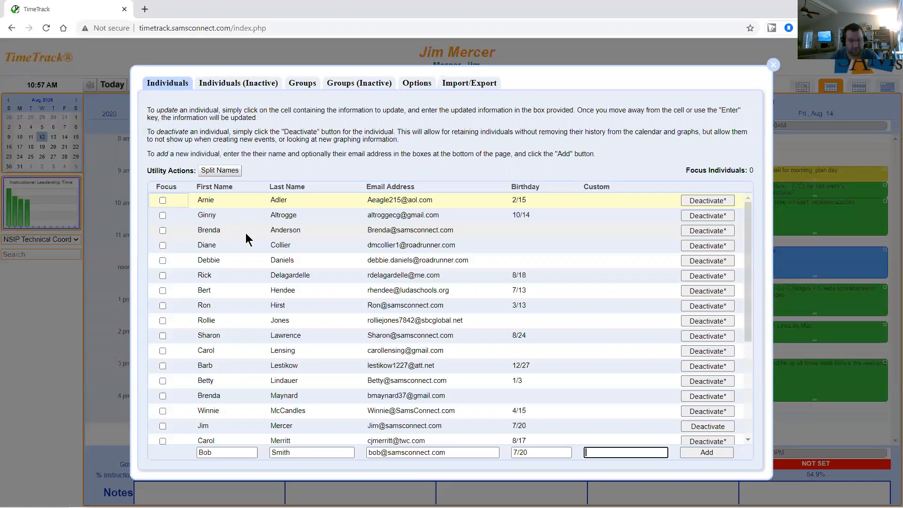
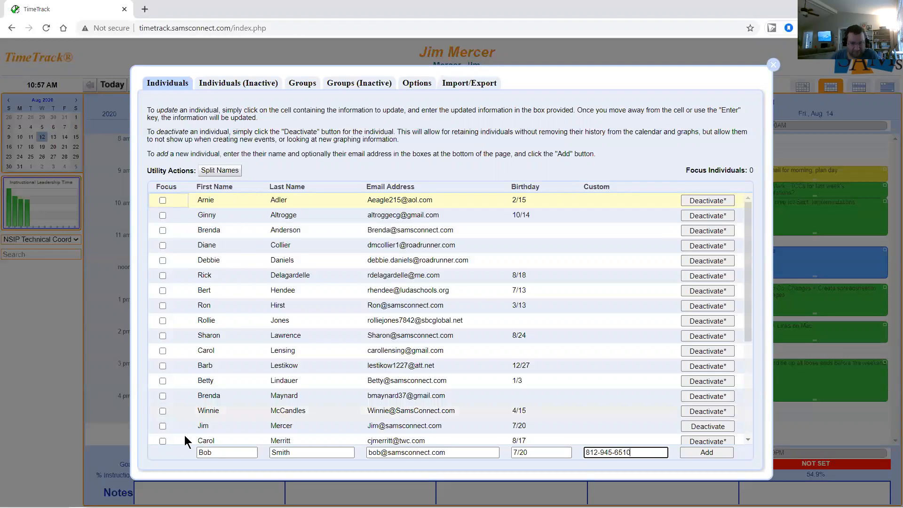
pyautogui.click(692, 453)
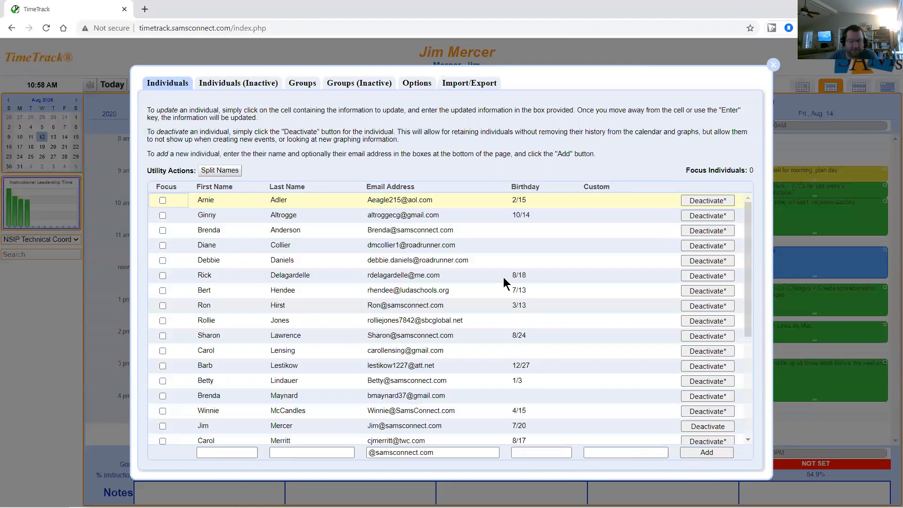
# - Correct the new individual's last name by appending 'ey', then tick Focus on their row
pyautogui.scroll(-4, 320, 240)
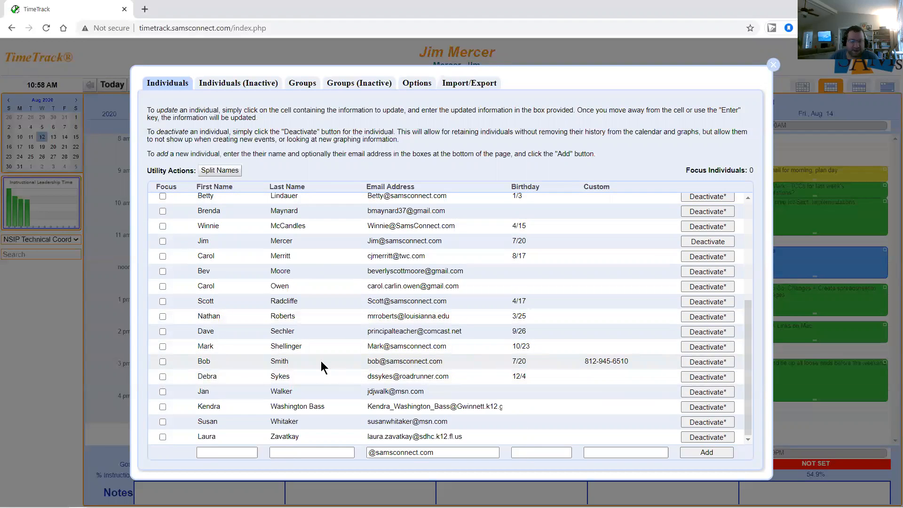
pyautogui.click(207, 365)
pyautogui.click(297, 360)
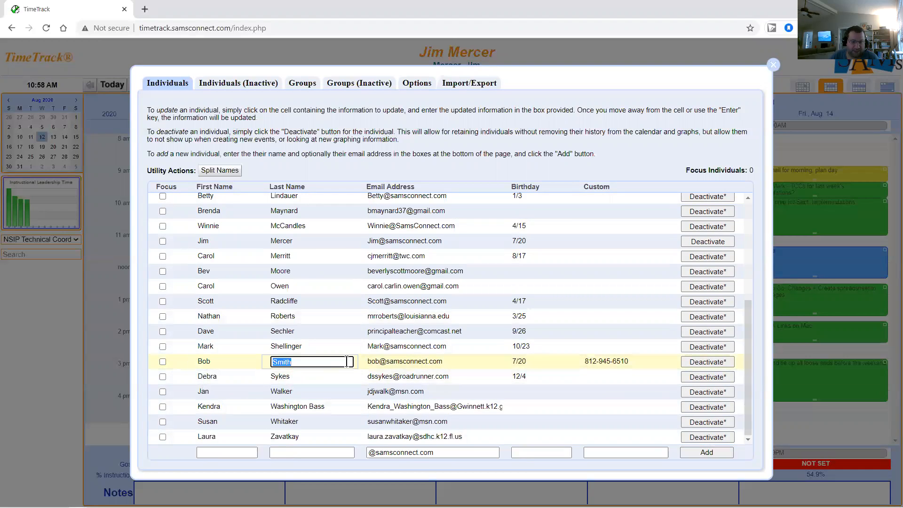
pyautogui.click(330, 361)
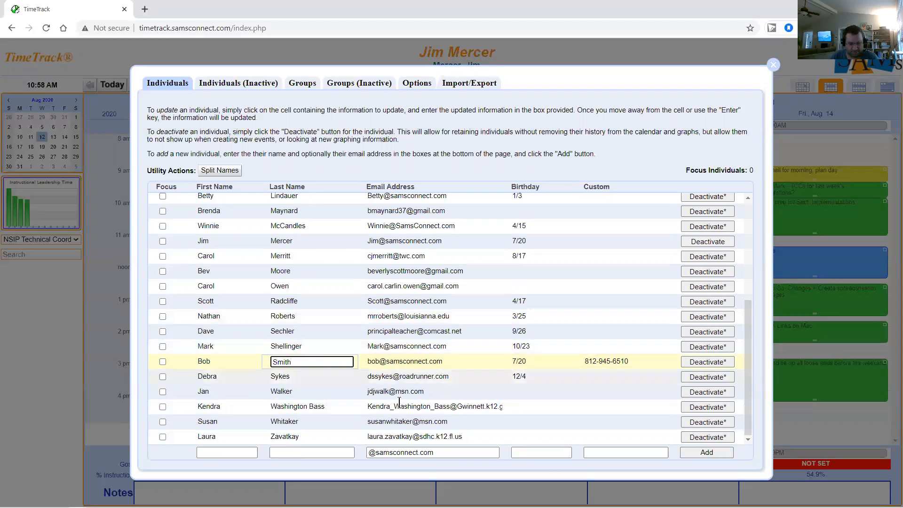
pyautogui.write('ey')
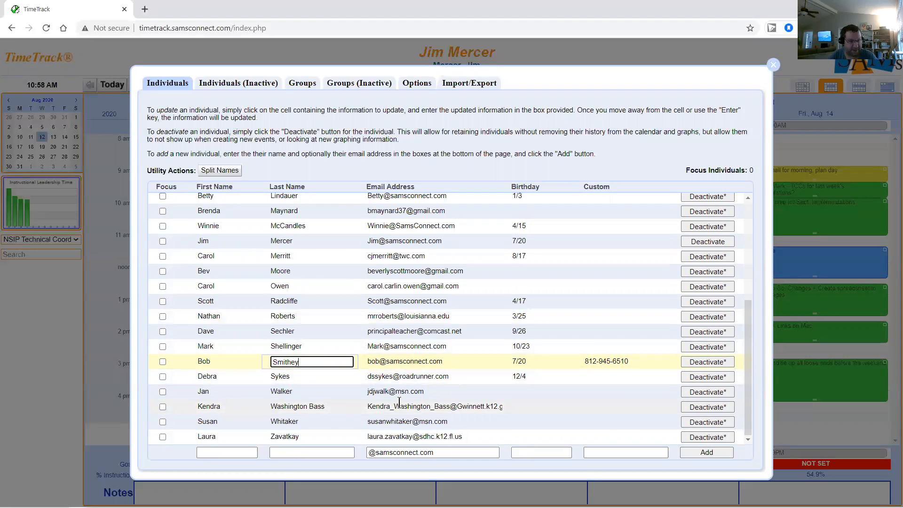
pyautogui.hotkey('shift', 'Tab')
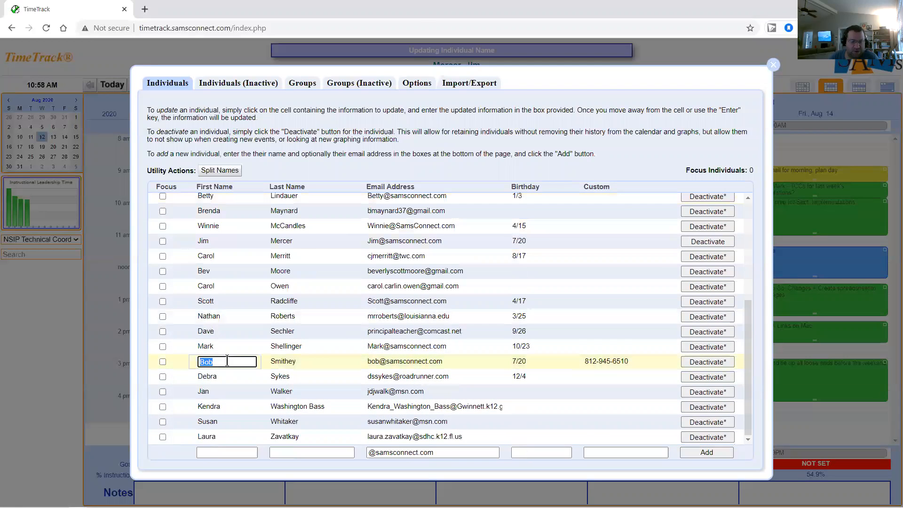
pyautogui.click(538, 360)
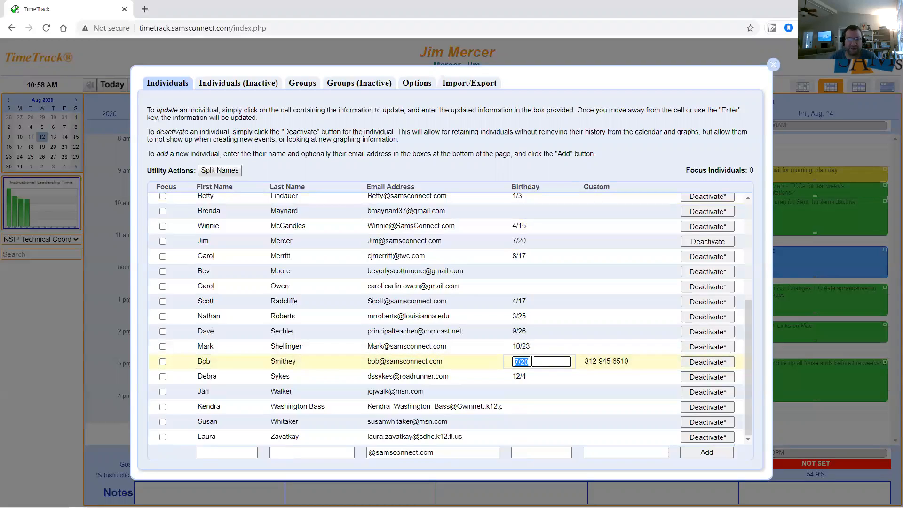
pyautogui.click(162, 362)
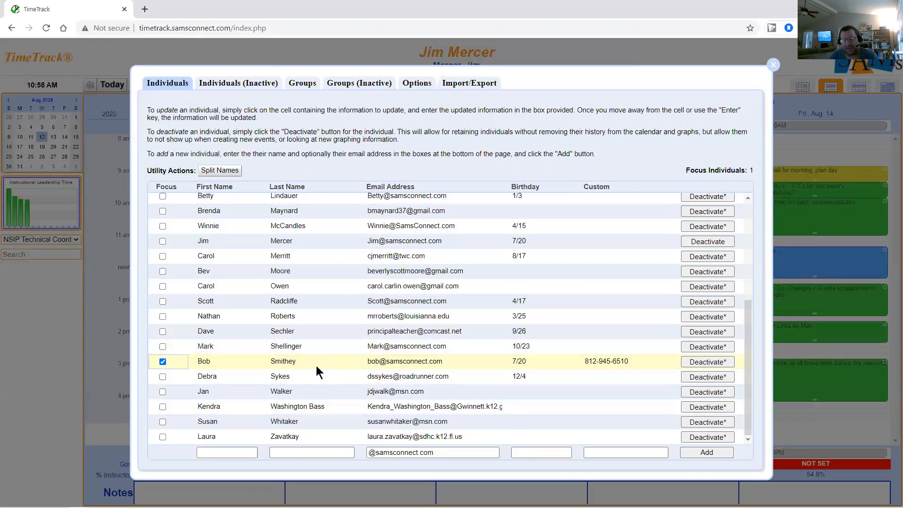
# - Deactivate the new individual from their row in the Individuals table
pyautogui.click(714, 363)
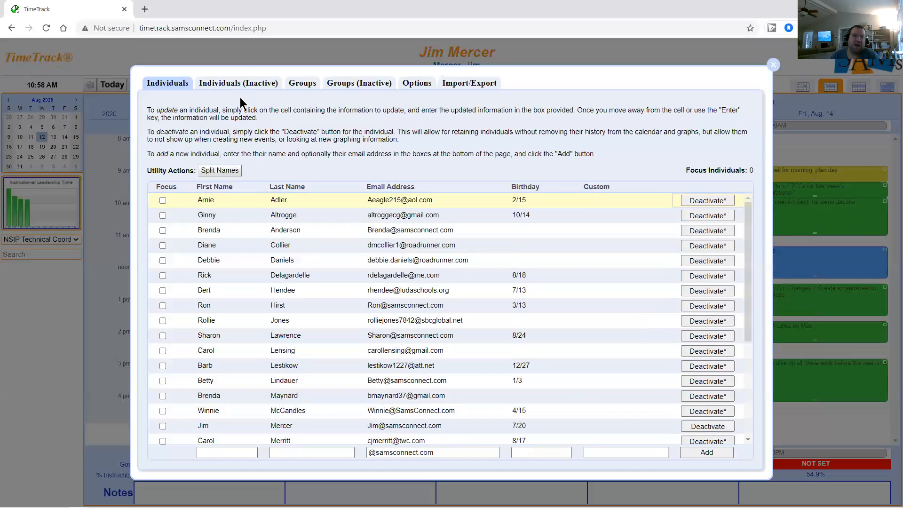
# - Permanently remove the deactivated individual from the Individuals (Inactive) list
pyautogui.click(211, 84)
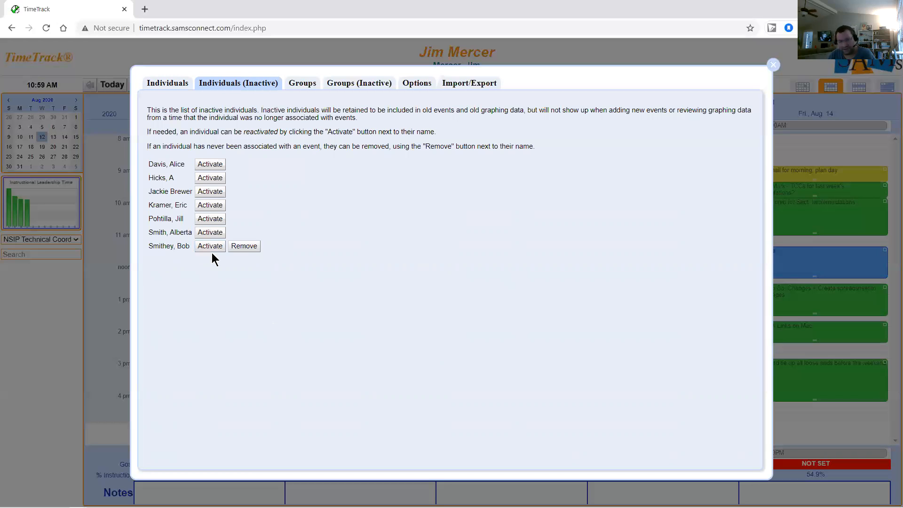
pyautogui.click(242, 249)
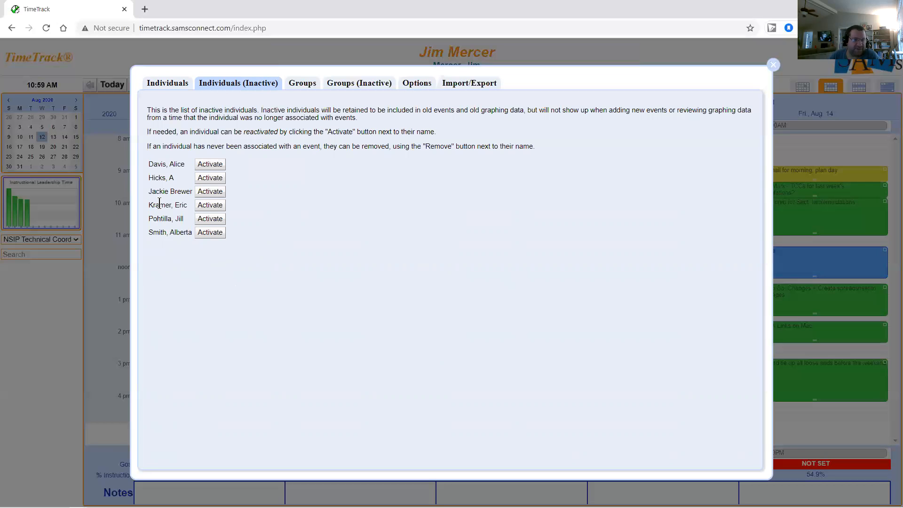
# - Reactivate the fourth inactive individual, confirm them among active individuals, and go to the individuals' Options page
pyautogui.click(211, 207)
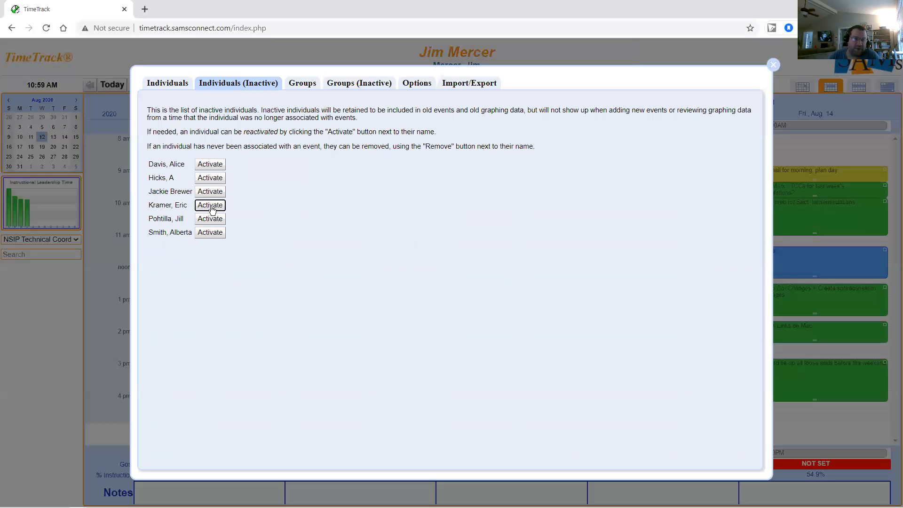
pyautogui.click(183, 87)
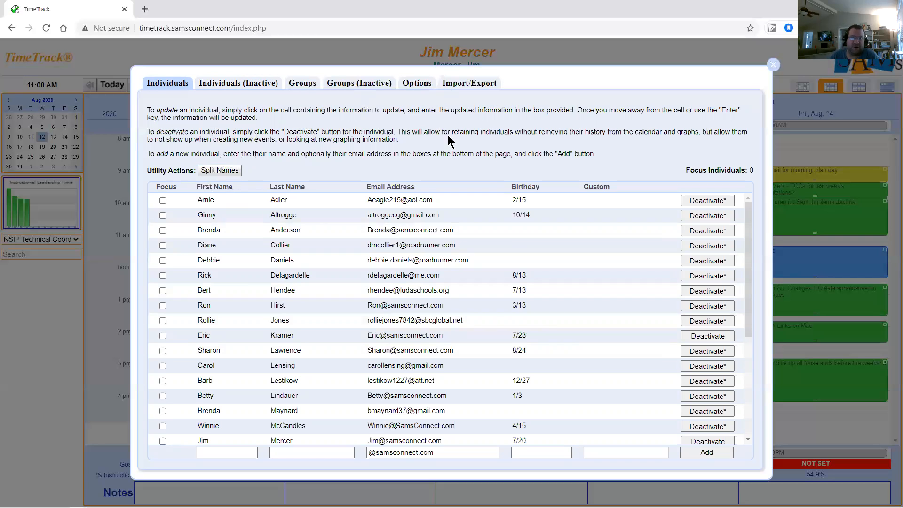
pyautogui.click(463, 87)
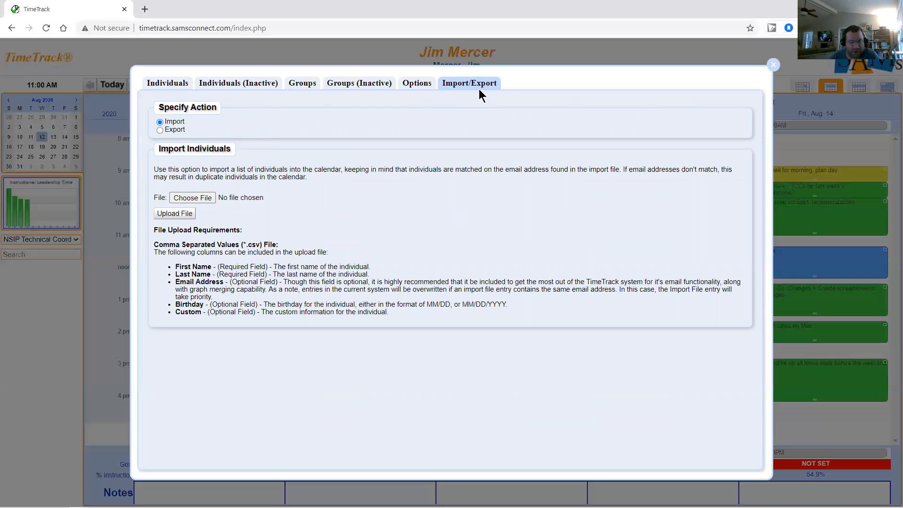
pyautogui.click(416, 89)
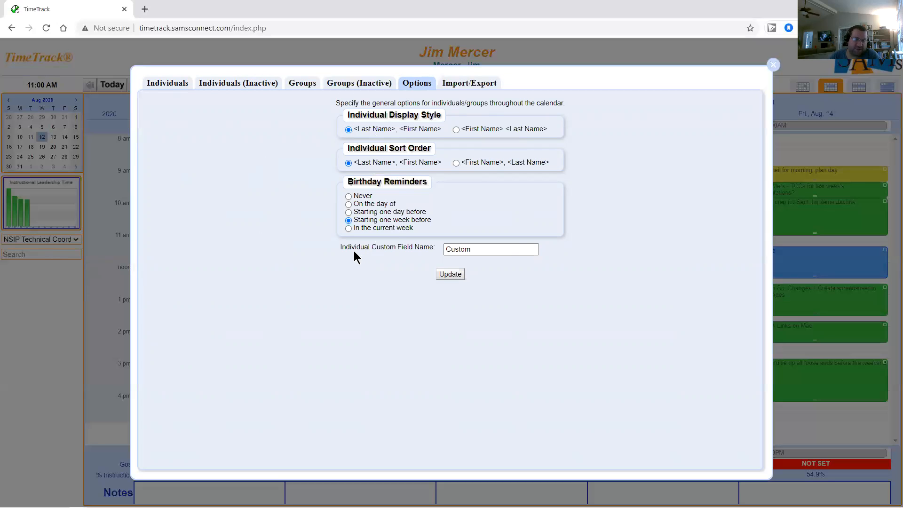
# - Rename the individual custom field from Custom to 'Telephone Numbers', update, and reload the page
pyautogui.click(517, 250)
pyautogui.press('BackSpace')
pyautogui.press('BackSpace')
pyautogui.press('BackSpace')
pyautogui.press('BackSpace')
pyautogui.press('BackSpace')
pyautogui.press('BackSpace')
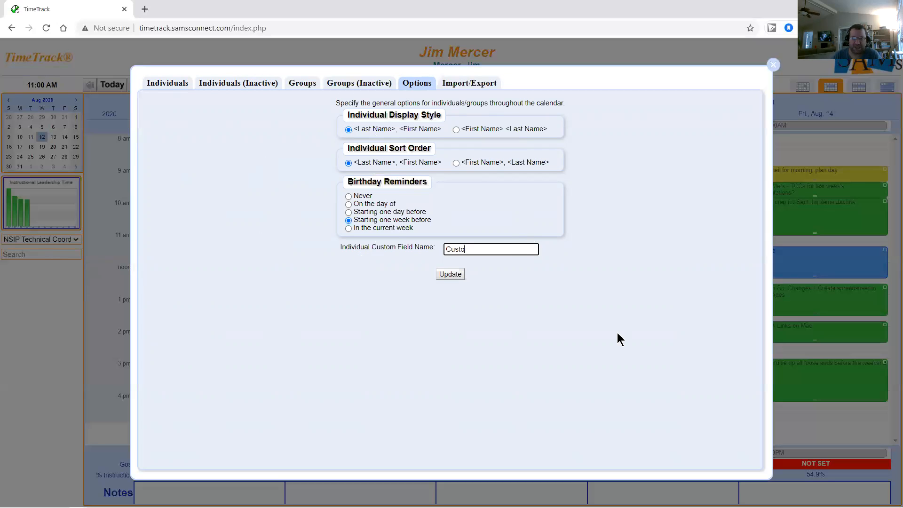
pyautogui.write('Telephone Numbers')
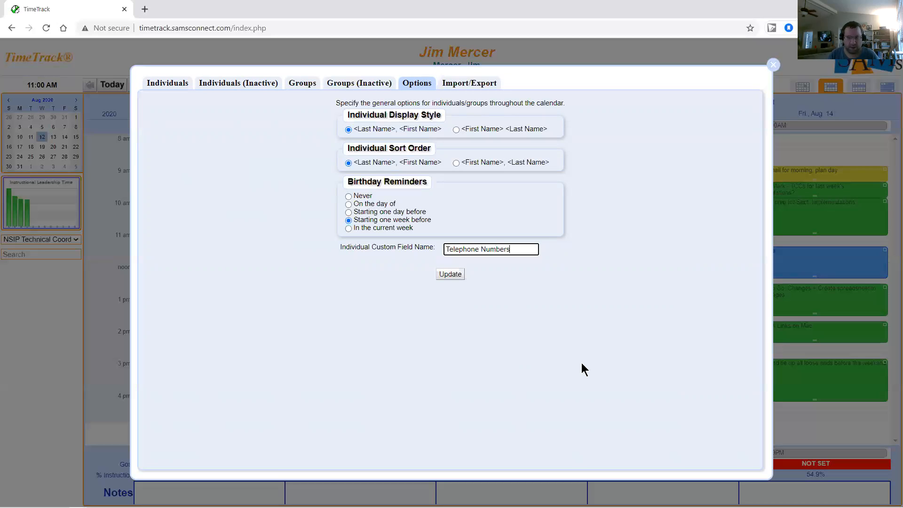
pyautogui.click(458, 274)
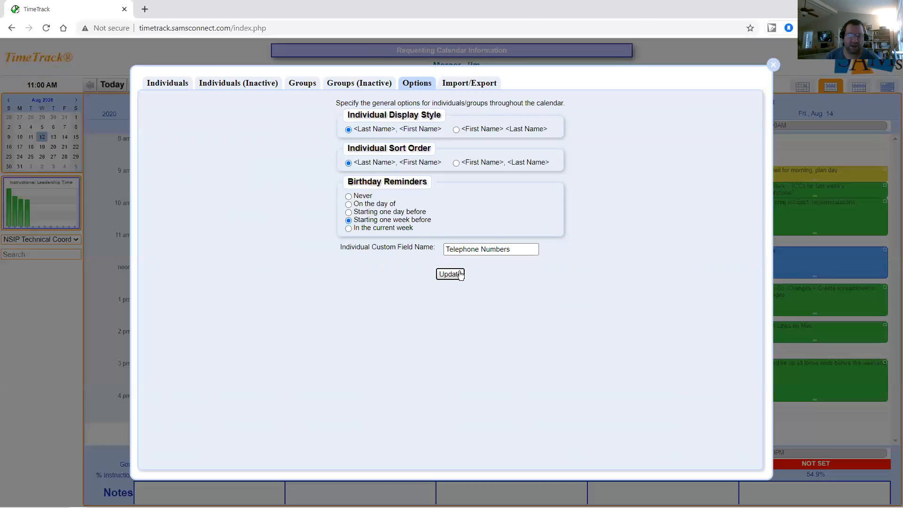
pyautogui.click(46, 29)
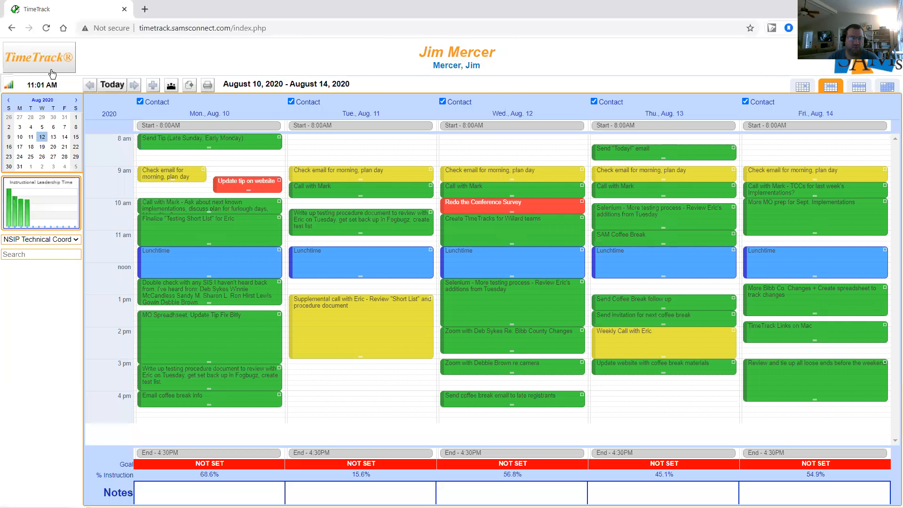
# - Reopen Settings > Individuals/Groups Setup and highlight the header row showing the Telephone Numbers column
pyautogui.click(52, 73)
pyautogui.moveTo(51, 98)
pyautogui.click(113, 131)
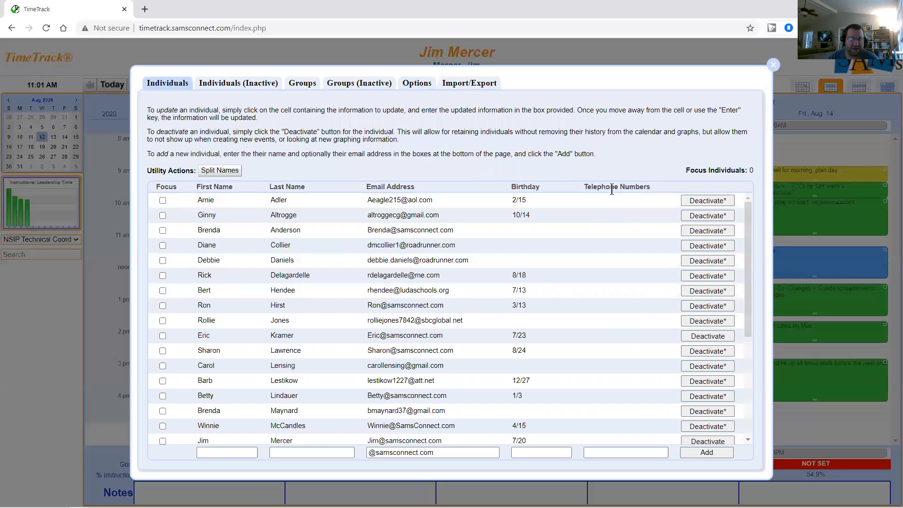
pyautogui.moveTo(658, 188); pyautogui.dragTo(156, 188)
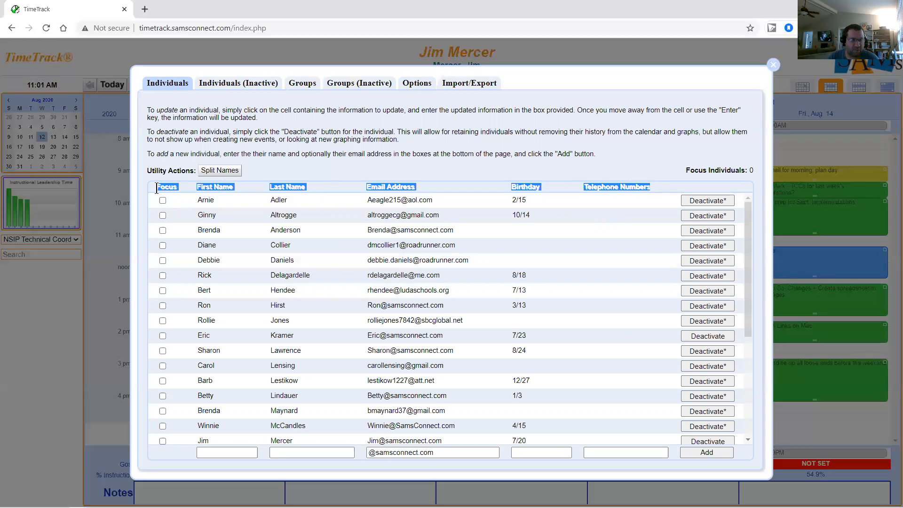